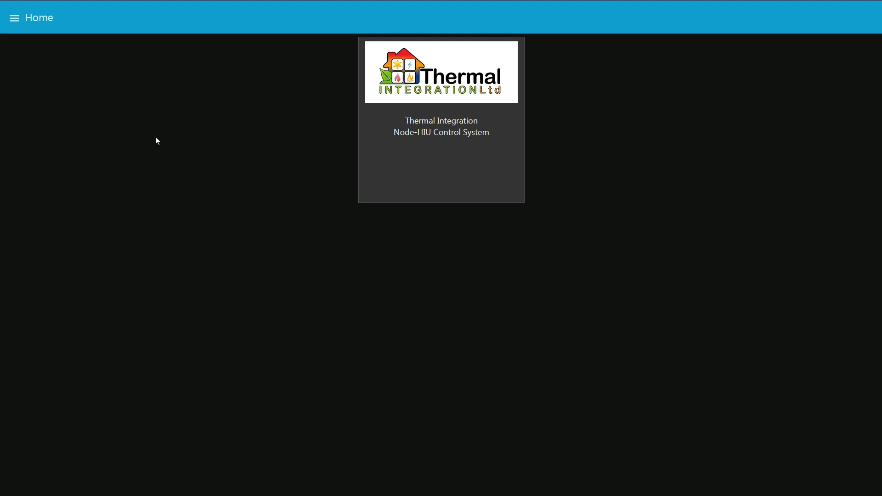
# Open the Dashboard page and inspect the running and current VWART temperatures on the Performance chart
pyautogui.click(15, 19)
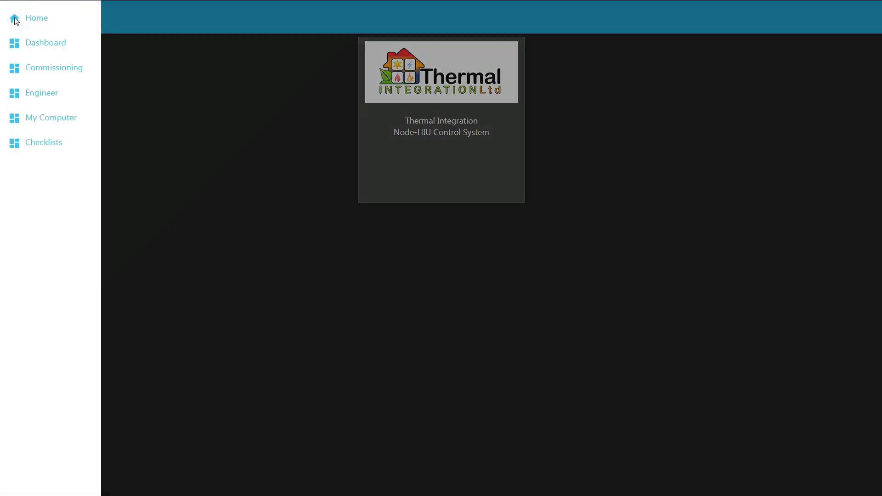
pyautogui.click(56, 44)
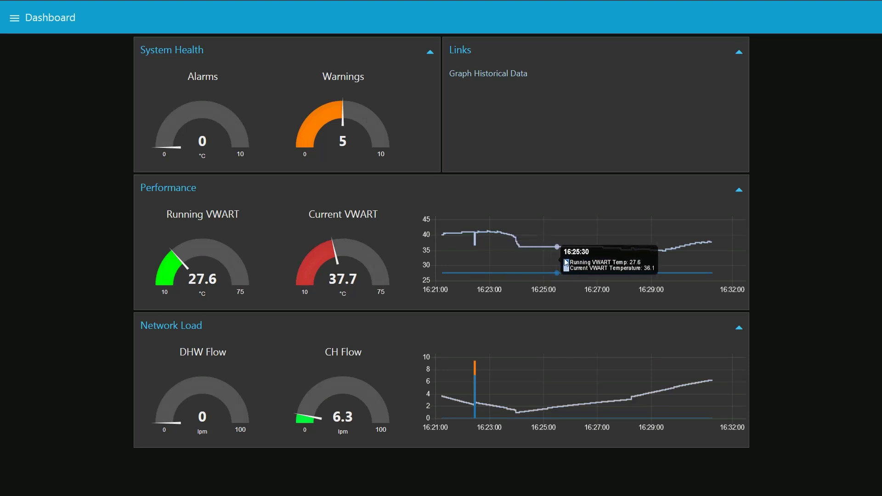
pyautogui.moveTo(614, 262)
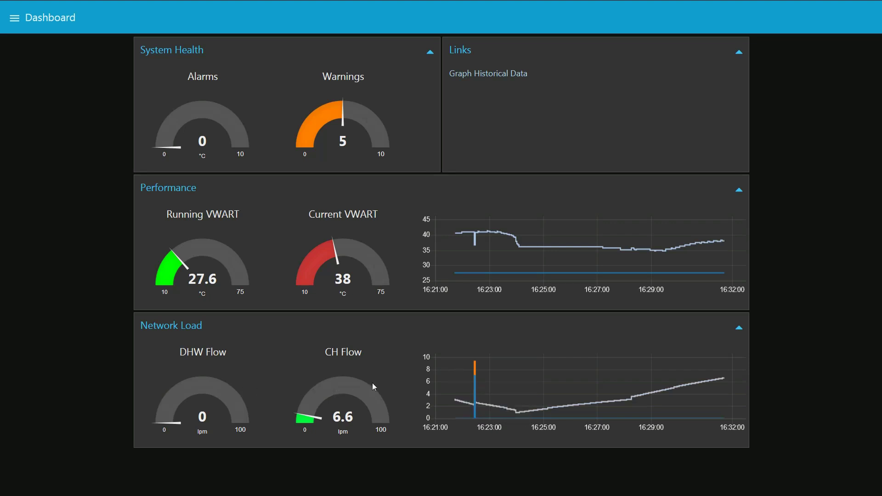
# Graph the historical data for vwart_fHDHW and vwart_fHCH
pyautogui.click(489, 79)
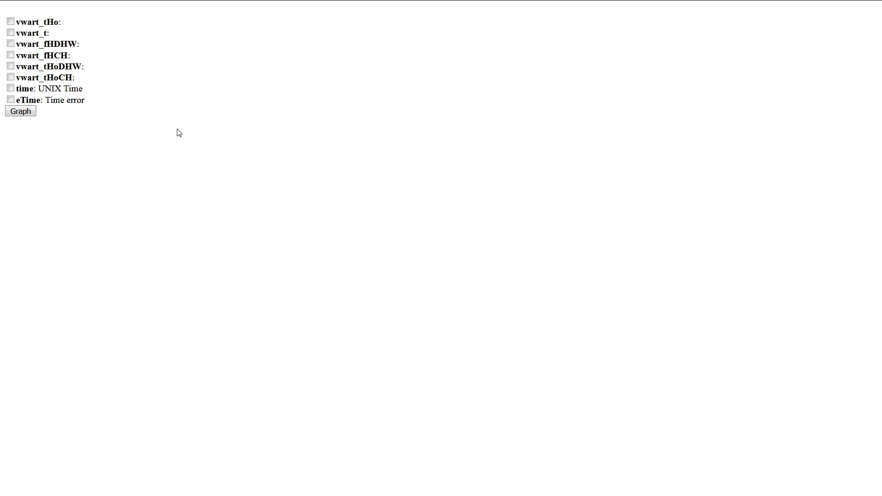
pyautogui.click(11, 43)
pyautogui.click(11, 56)
pyautogui.click(27, 113)
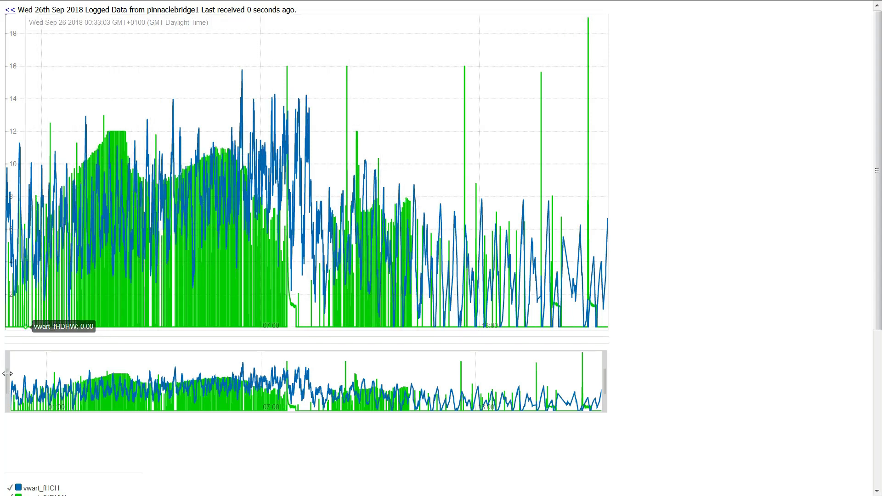
# Narrow the flow graph to about the last 2.5 hours, shift that window to about 02:00–04:30, and leave the graph
pyautogui.moveTo(8, 374); pyautogui.dragTo(230, 387)
pyautogui.moveTo(291, 387); pyautogui.dragTo(510, 388)
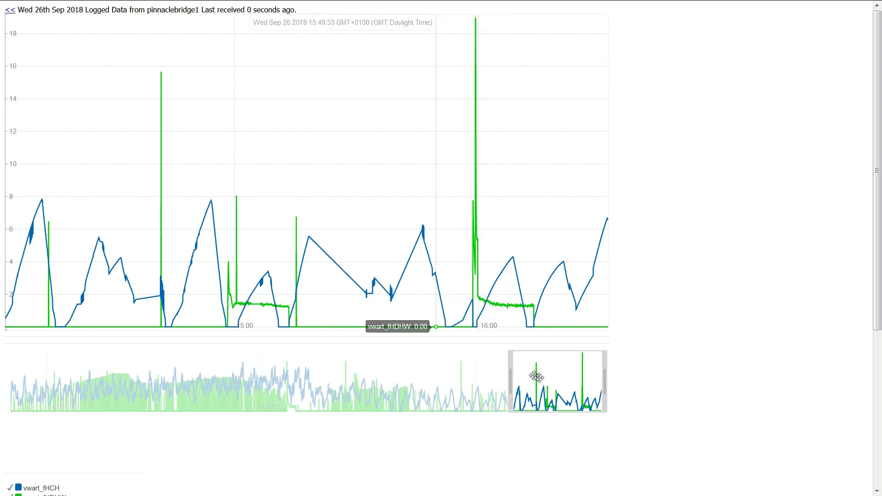
pyautogui.moveTo(542, 380); pyautogui.dragTo(103, 398)
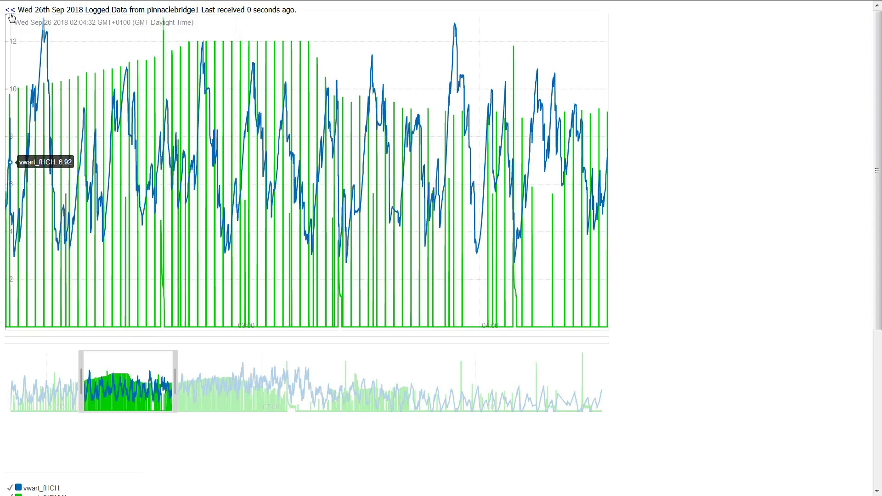
pyautogui.click(10, 13)
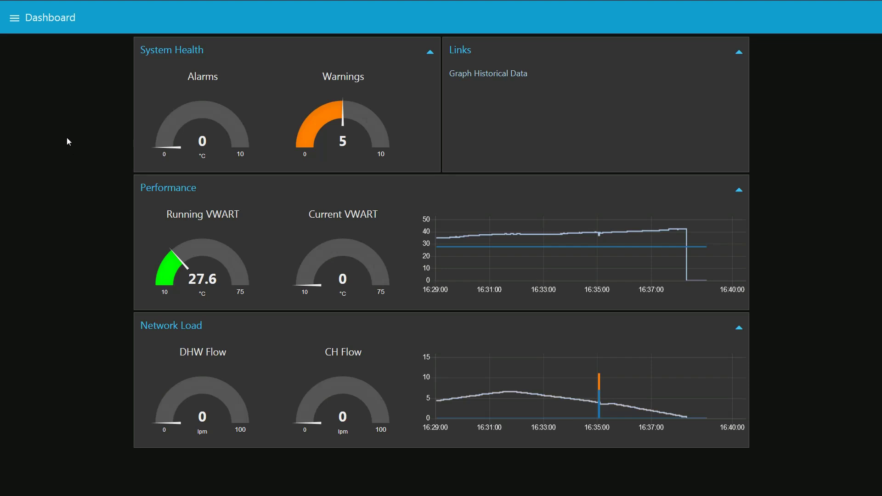
# Open the Commissioning page and look through the readings of all listed units down to the VWART summary
pyautogui.click(15, 21)
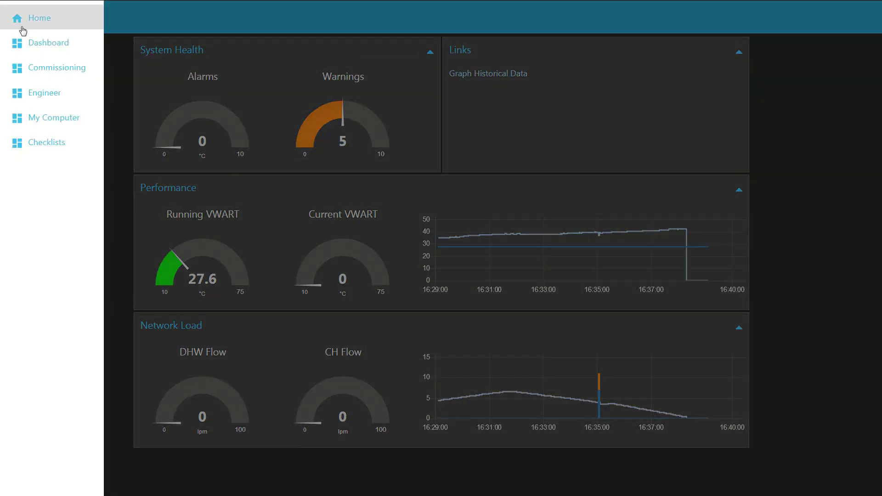
pyautogui.click(44, 70)
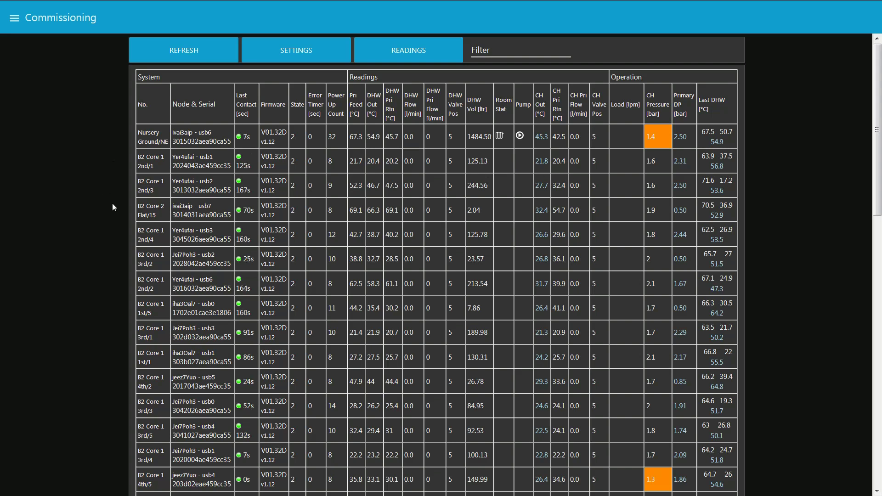
pyautogui.scroll(-2, 112, 203)
pyautogui.scroll(-4, 112, 203)
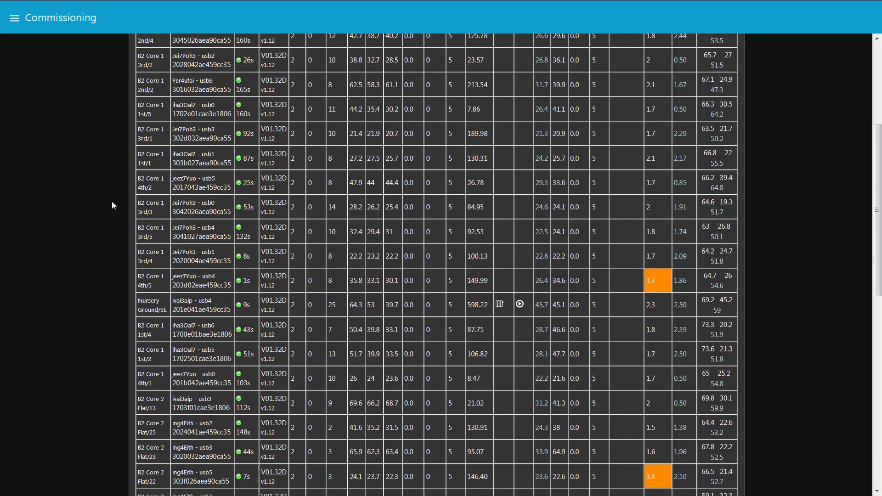
pyautogui.scroll(-6, 111, 194)
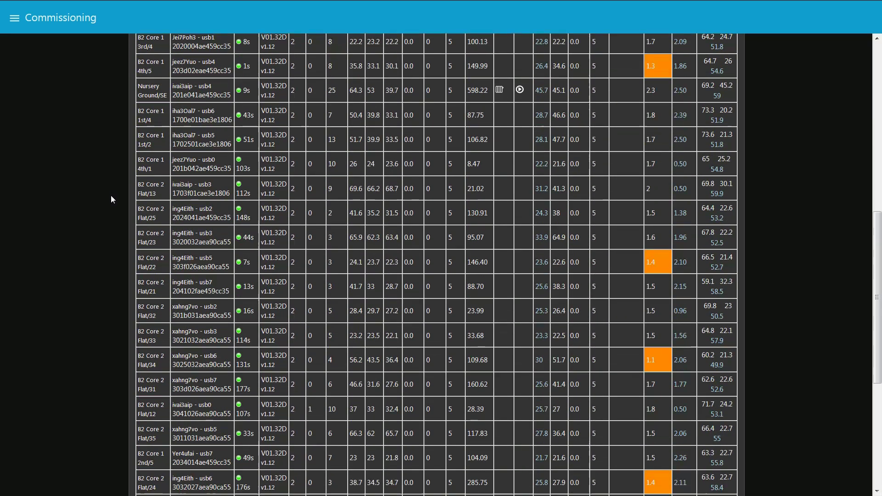
pyautogui.scroll(-2, 111, 202)
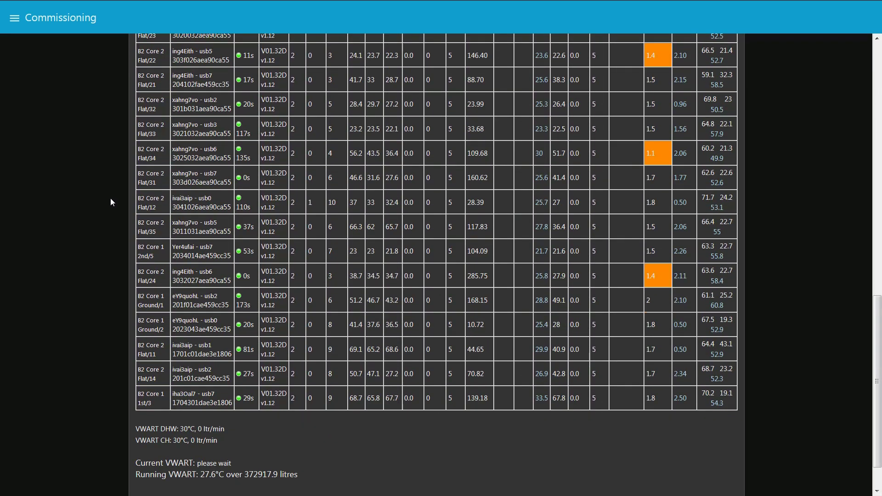
pyautogui.scroll(7, 112, 202)
pyautogui.scroll(7, 110, 197)
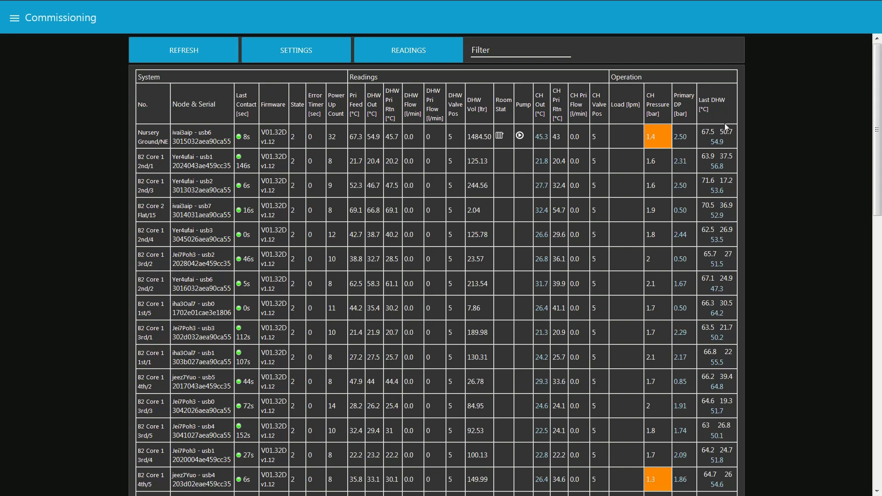
# Review the settings columns of the commissioning table and return to the readings columns
pyautogui.click(296, 51)
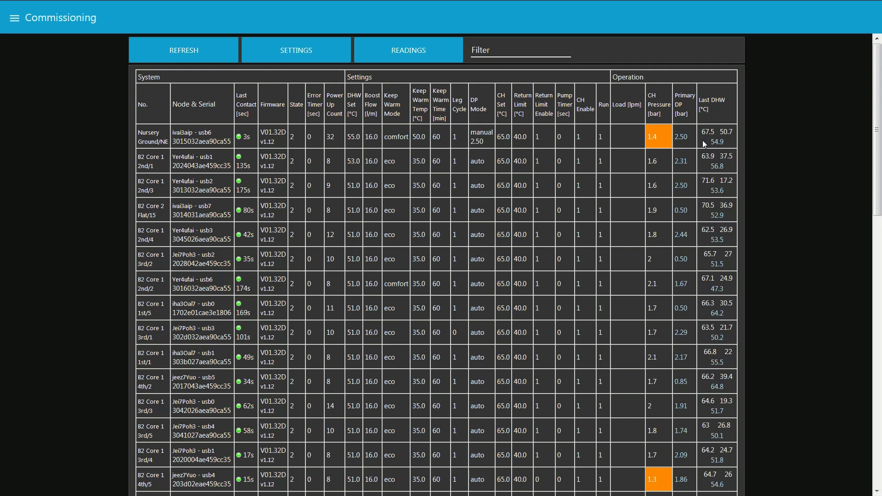
pyautogui.click(406, 54)
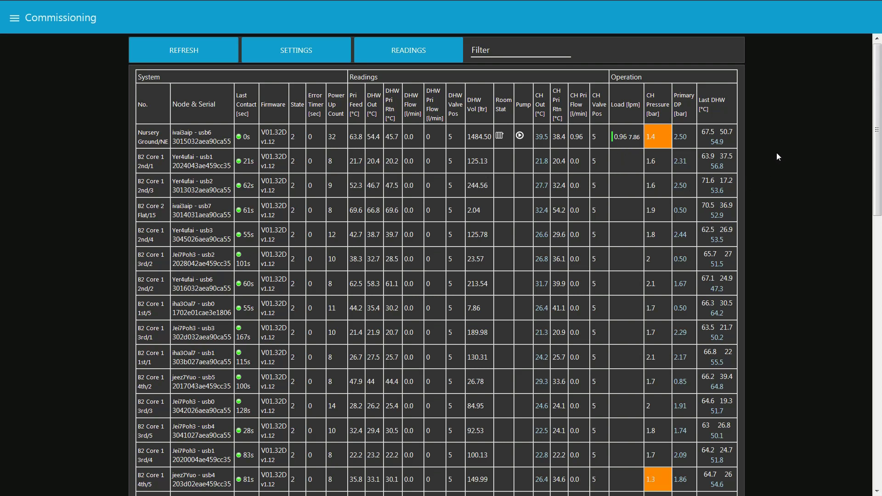
# Examine the highlighted CH pressure values and the live heating readings throughout the commissioning table
pyautogui.scroll(-4, 776, 153)
pyautogui.scroll(-2, 776, 155)
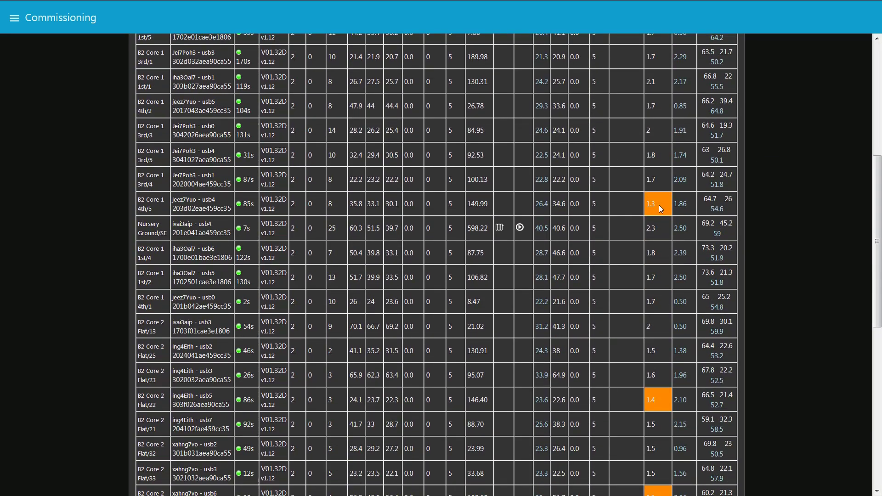
pyautogui.scroll(-3, 765, 188)
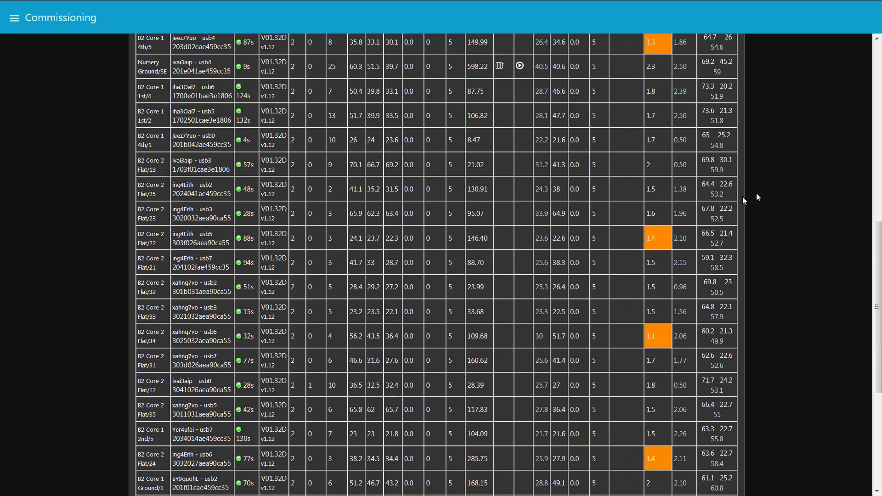
pyautogui.scroll(-1, 757, 197)
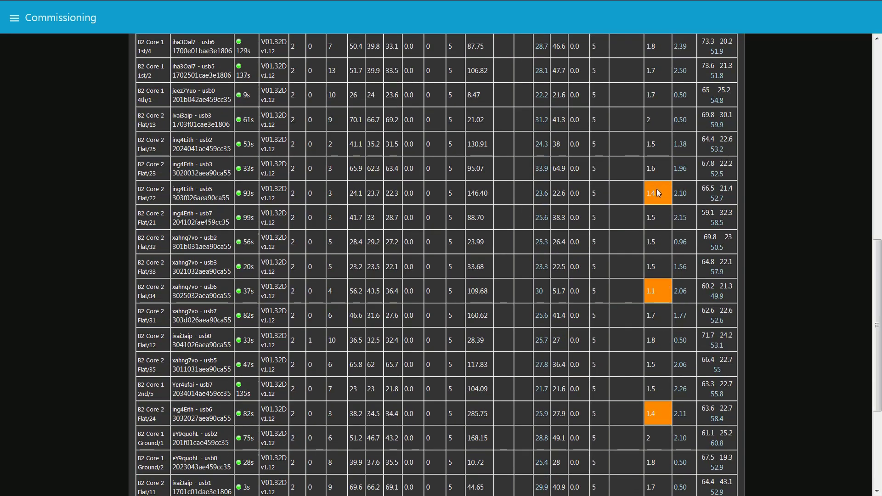
pyautogui.scroll(8, 656, 192)
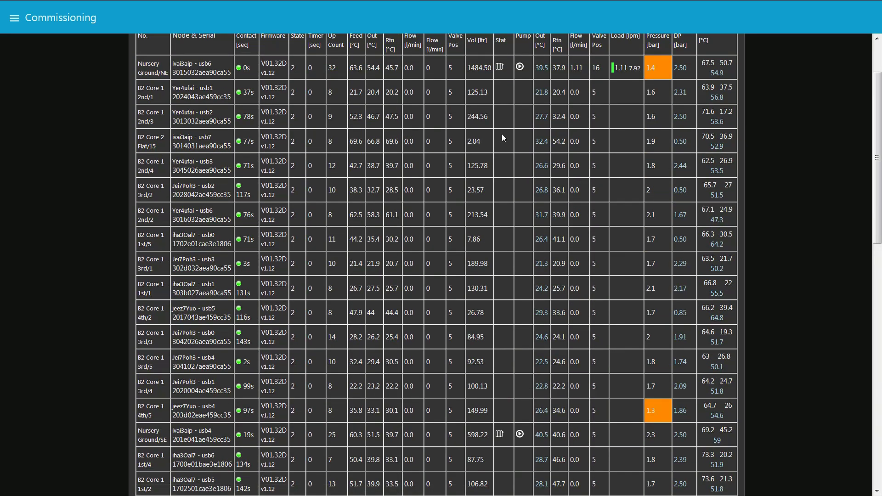
pyautogui.scroll(-6, 503, 137)
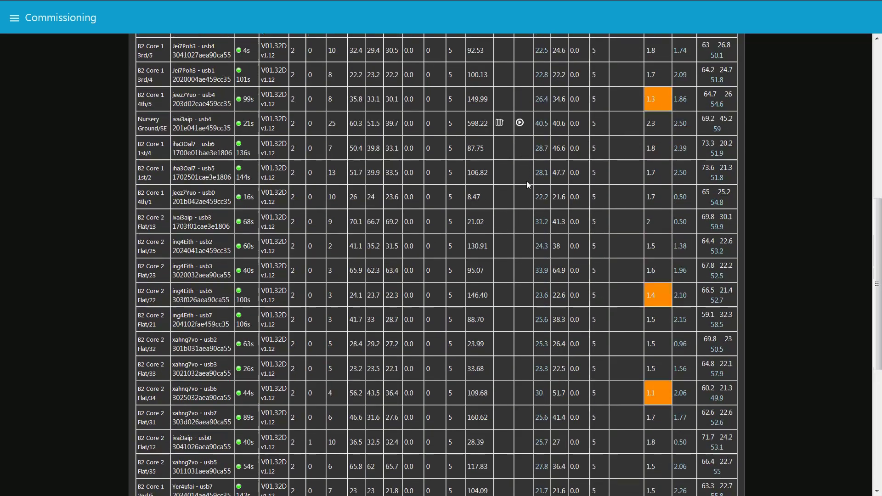
pyautogui.scroll(-6, 527, 182)
pyautogui.scroll(7, 526, 184)
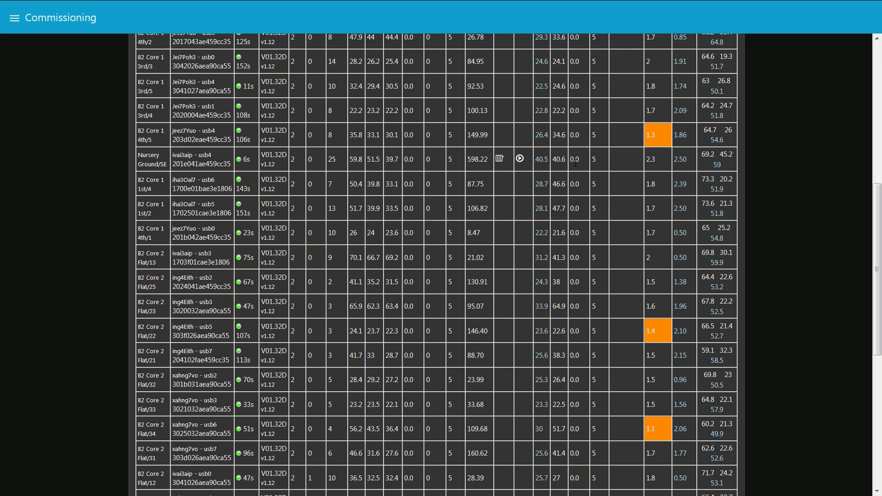
pyautogui.scroll(5, 575, 163)
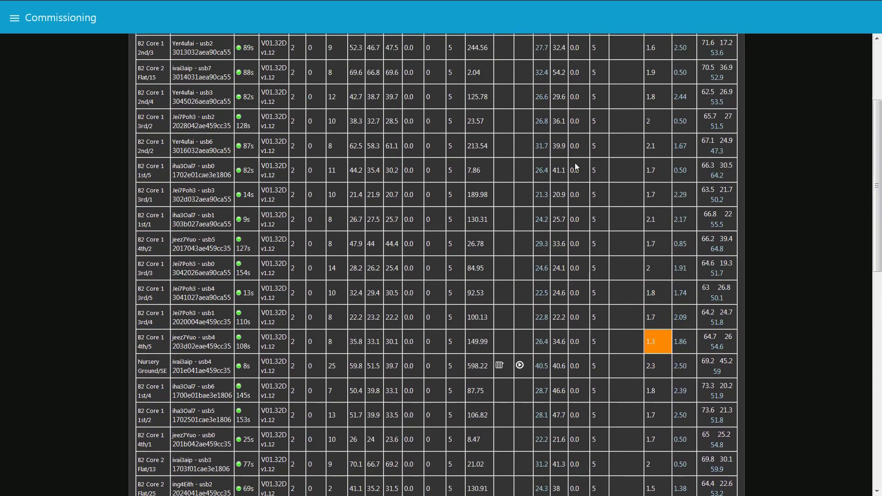
pyautogui.scroll(3, 574, 162)
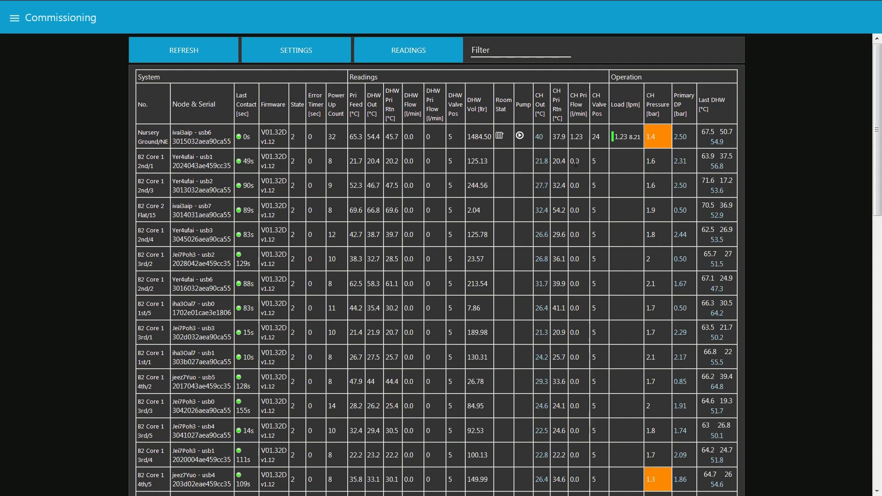
pyautogui.scroll(-6, 575, 163)
pyautogui.scroll(-5, 575, 162)
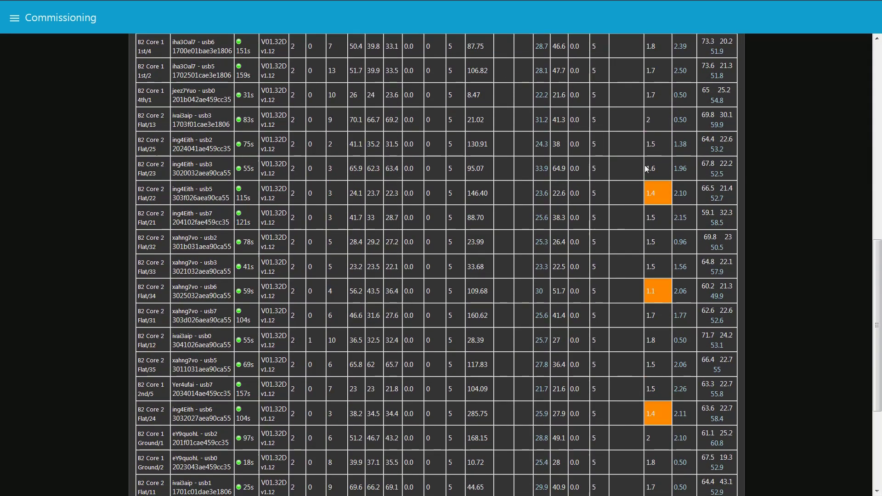
pyautogui.moveTo(875, 258); pyautogui.dragTo(867, 64)
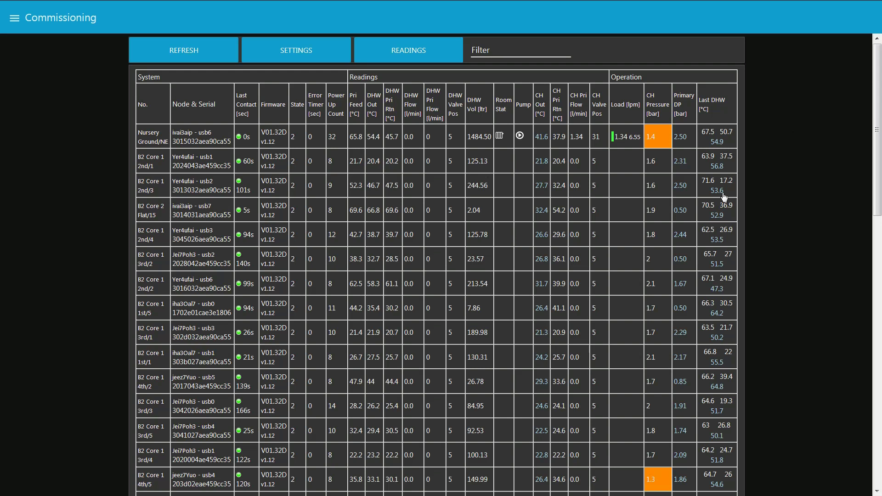
# Graph the CH Out temperature history for Nursery Ground/NE, narrow it to about 02:30–10:00 on 26 September, and shift the window later
pyautogui.click(541, 138)
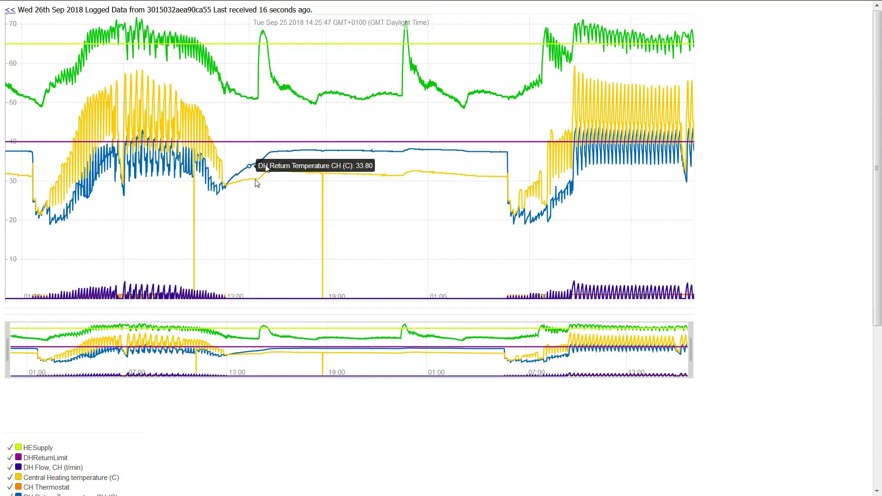
pyautogui.moveTo(8, 354); pyautogui.dragTo(57, 358)
pyautogui.moveTo(133, 363); pyautogui.dragTo(452, 372)
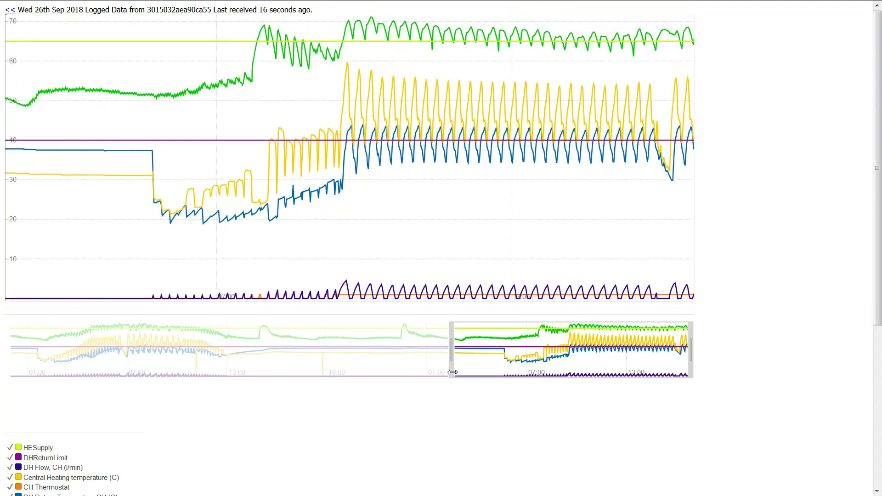
pyautogui.moveTo(346, 298)
pyautogui.moveTo(690, 354); pyautogui.dragTo(572, 363)
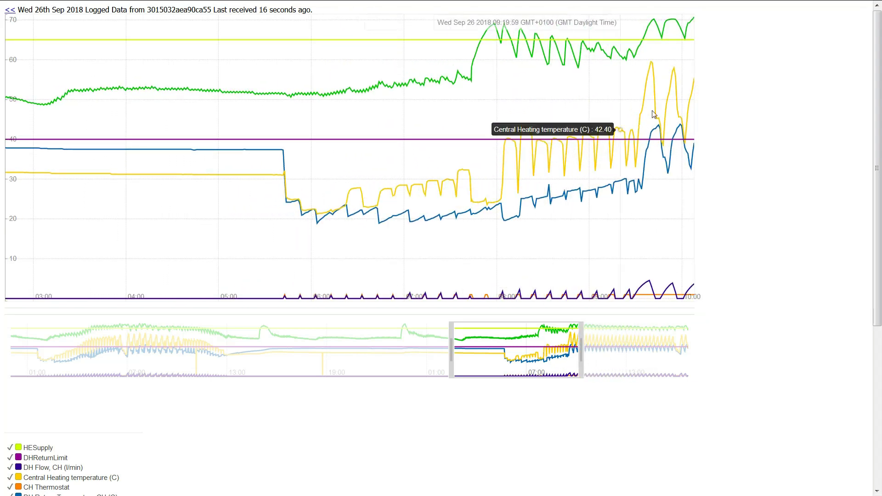
pyautogui.moveTo(539, 359); pyautogui.dragTo(639, 369)
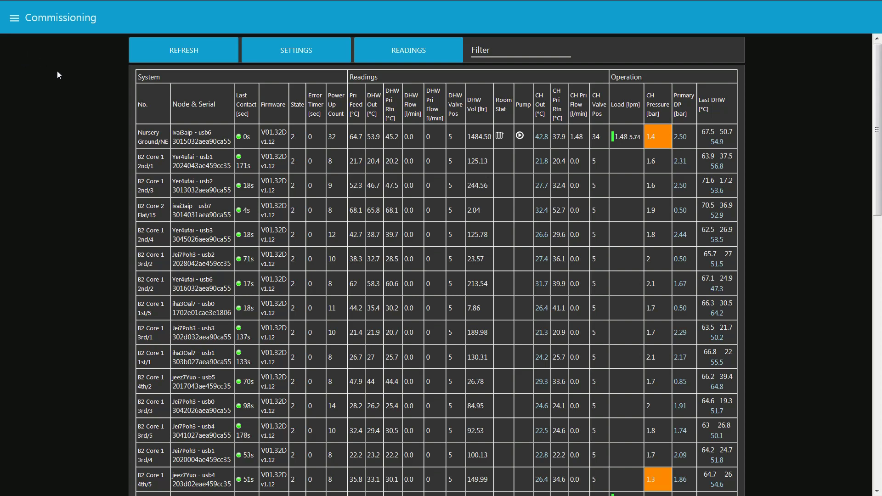
# Show the settings columns in the commissioning table and check the DHW set temperature of B2 Core 1 2nd/1
pyautogui.click(306, 60)
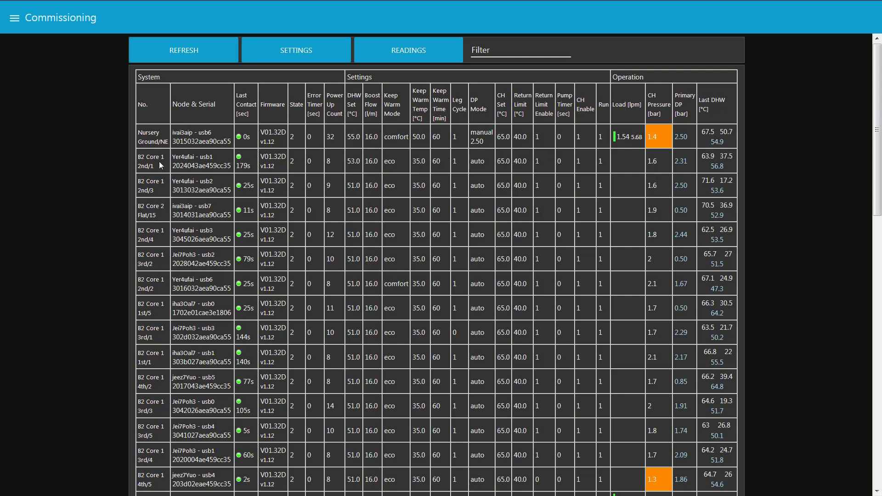
pyautogui.doubleClick(349, 161)
pyautogui.moveTo(358, 161); pyautogui.dragTo(360, 163)
pyautogui.click(356, 170)
# Open the Engineer page and enlarge its display by two zoom levels
pyautogui.click(14, 19)
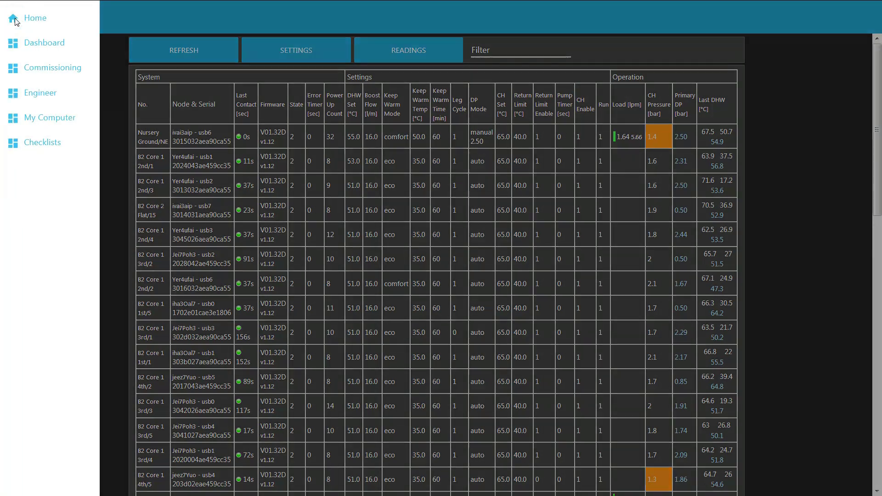
pyautogui.click(48, 92)
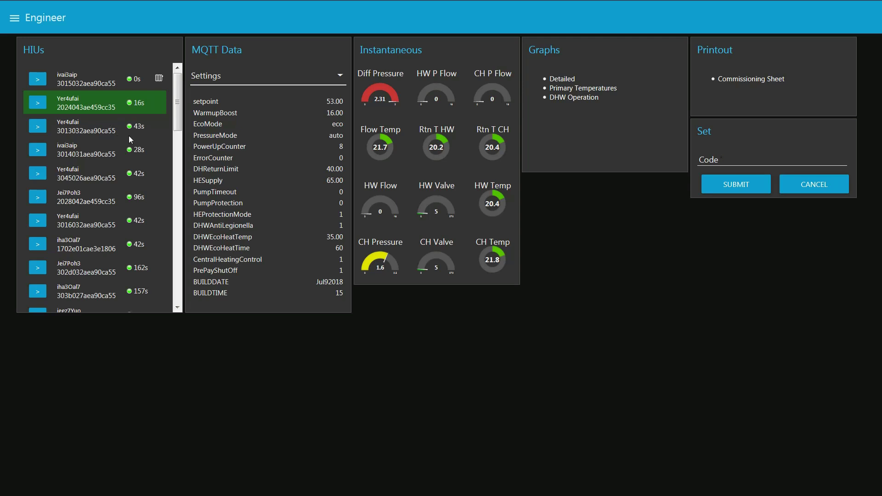
pyautogui.hotkey('ctrl', '+')
pyautogui.hotkey('ctrl', '+')
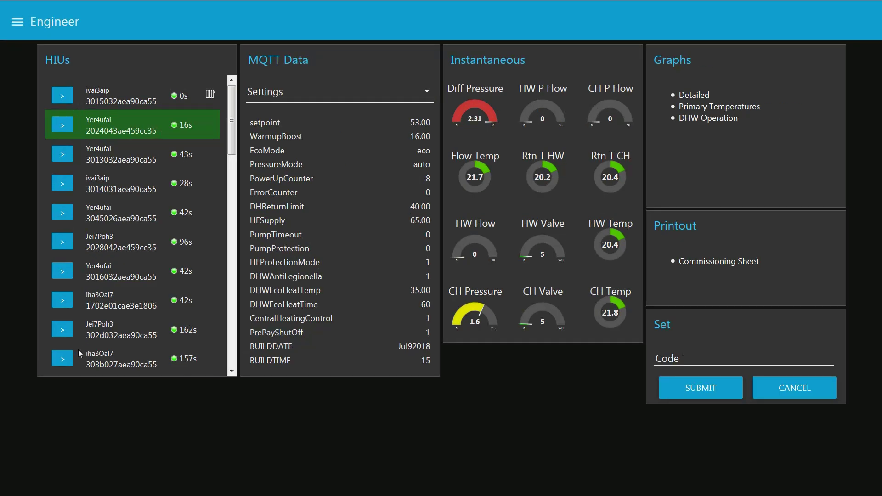
# View the third HIU's settings for comparison, then select the second HIU and submit the code setpoint:51
pyautogui.click(64, 156)
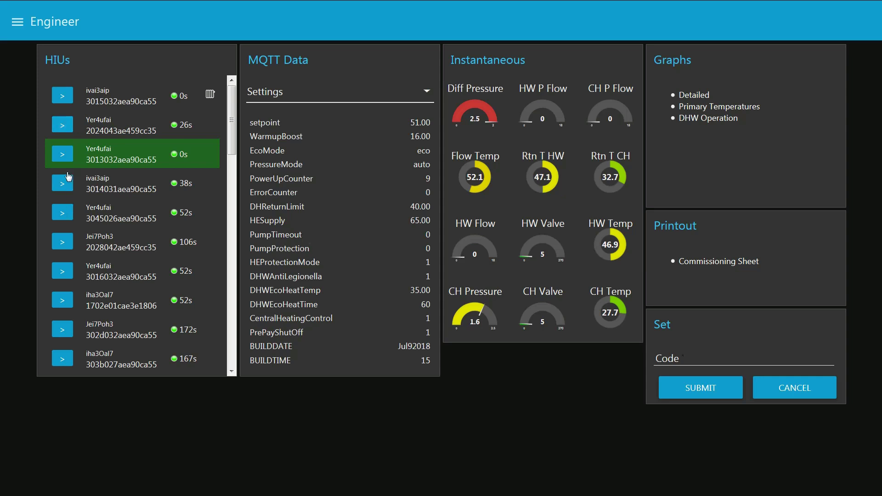
pyautogui.click(62, 127)
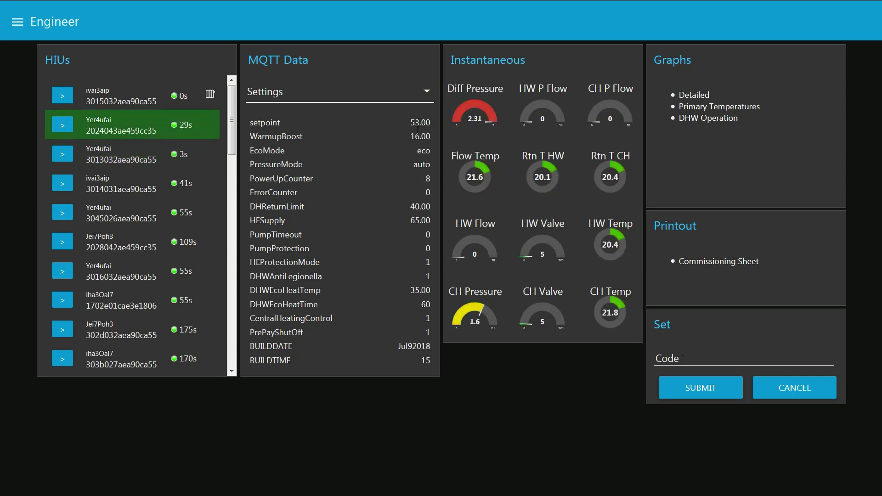
pyautogui.click(661, 361)
pyautogui.write('setpoint:51')
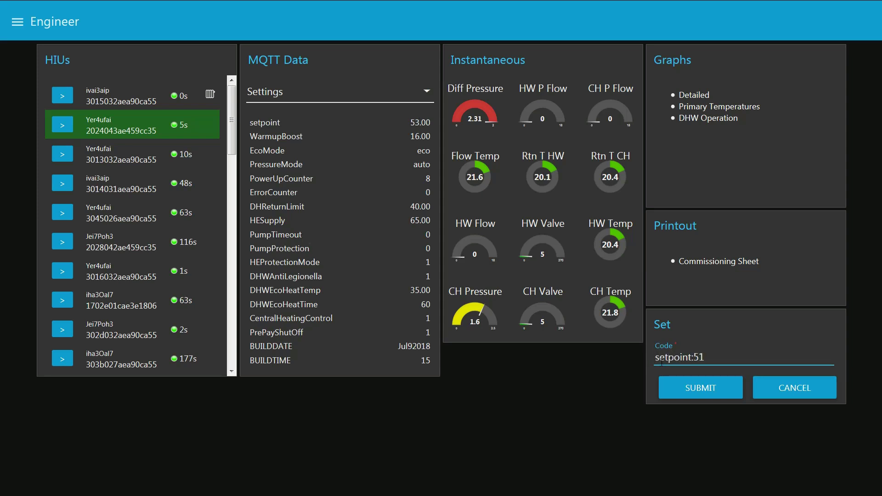
pyautogui.click(705, 387)
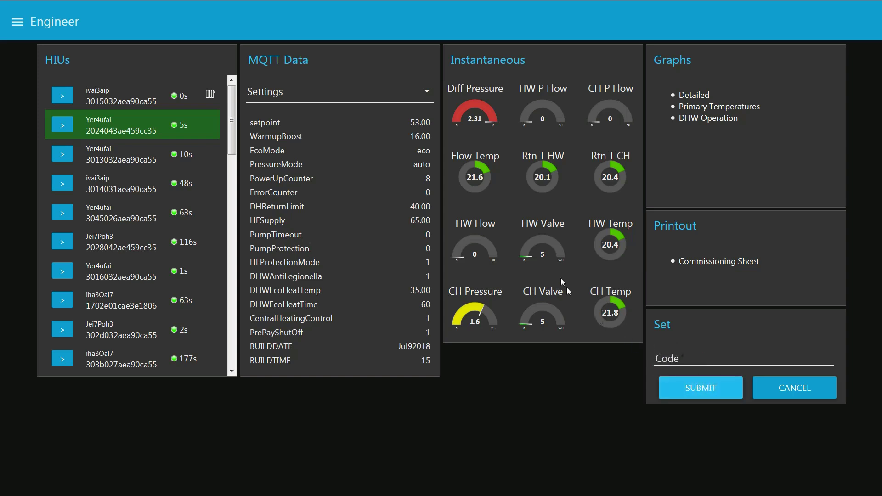